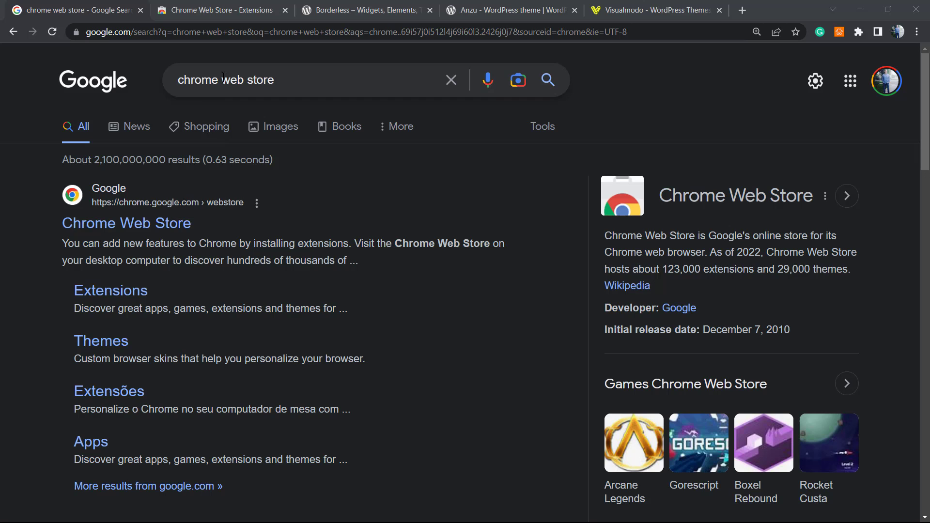
Find the Mate Translate extension in the Chrome Web Store and request adding it to Chrome
click(135, 226)
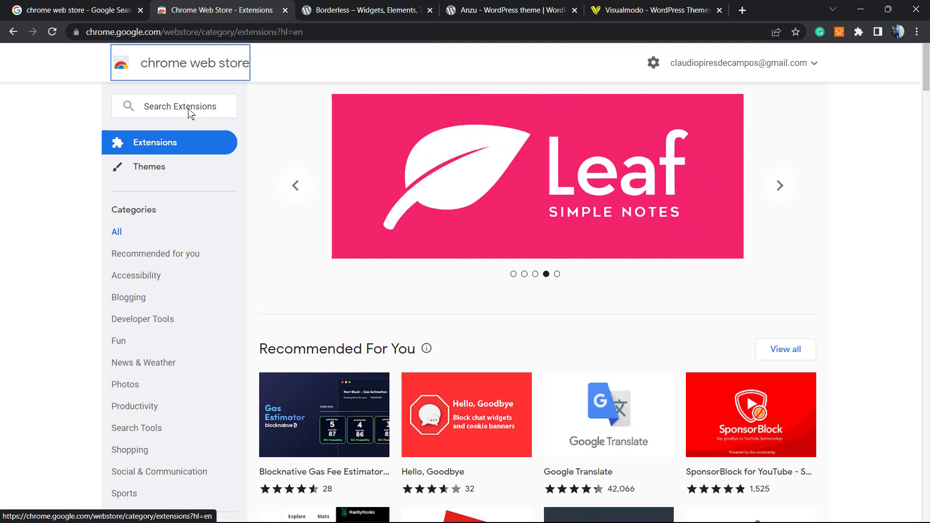
click(208, 101)
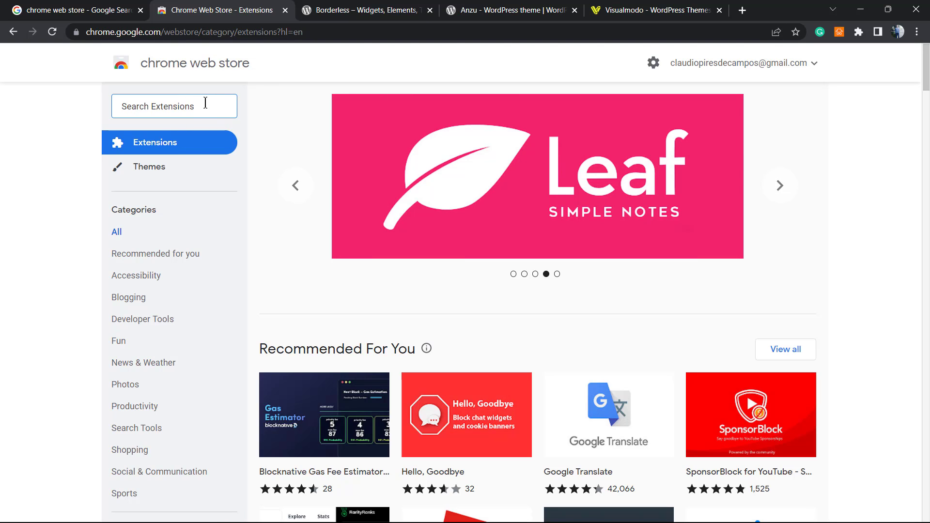
text(Mate Translate)
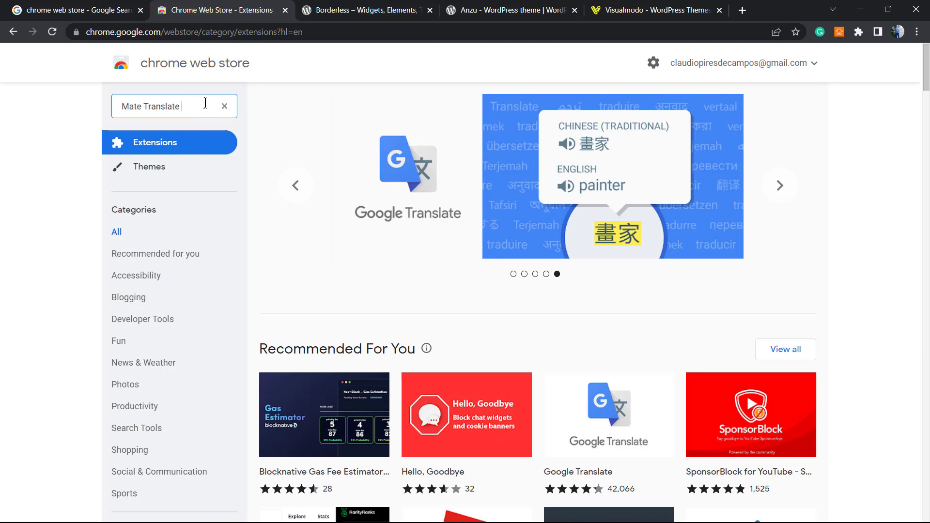
key(Return)
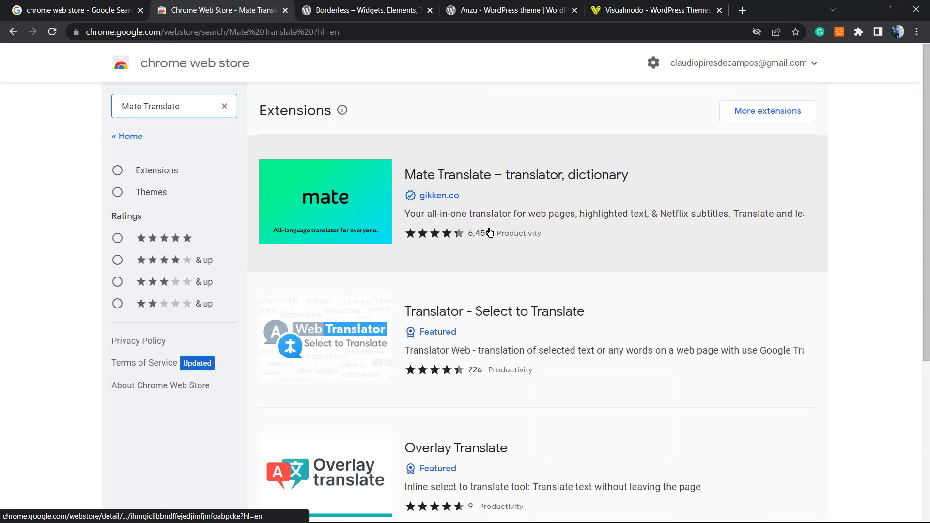
click(344, 206)
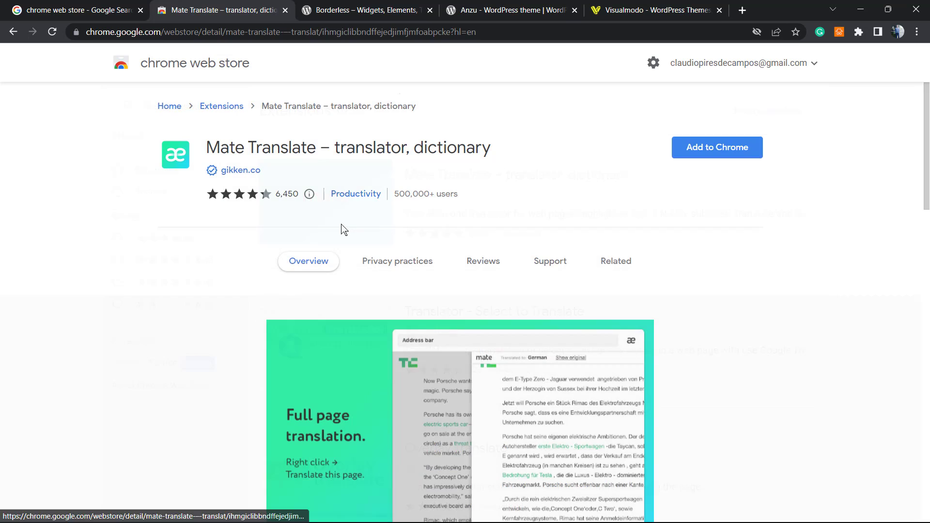
click(725, 160)
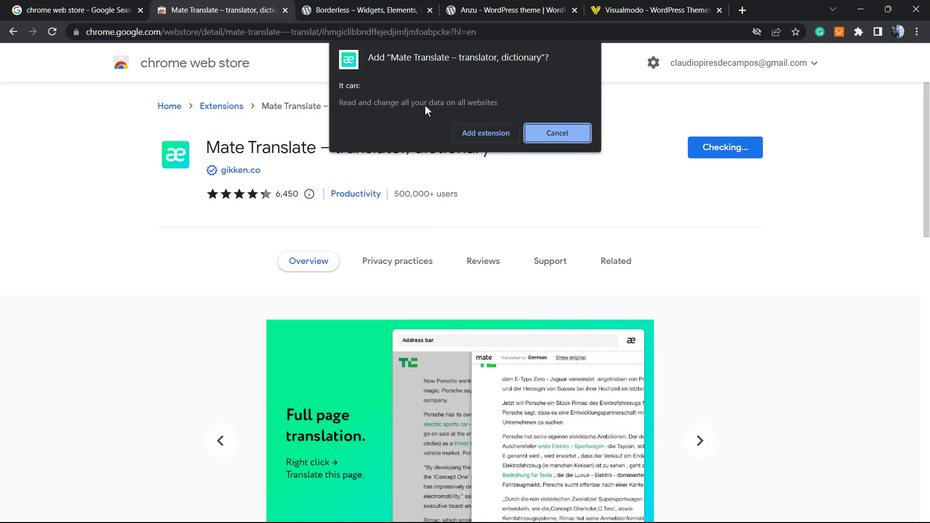
Confirm the Mate Translate install and choose Portuguese as the target language
click(473, 134)
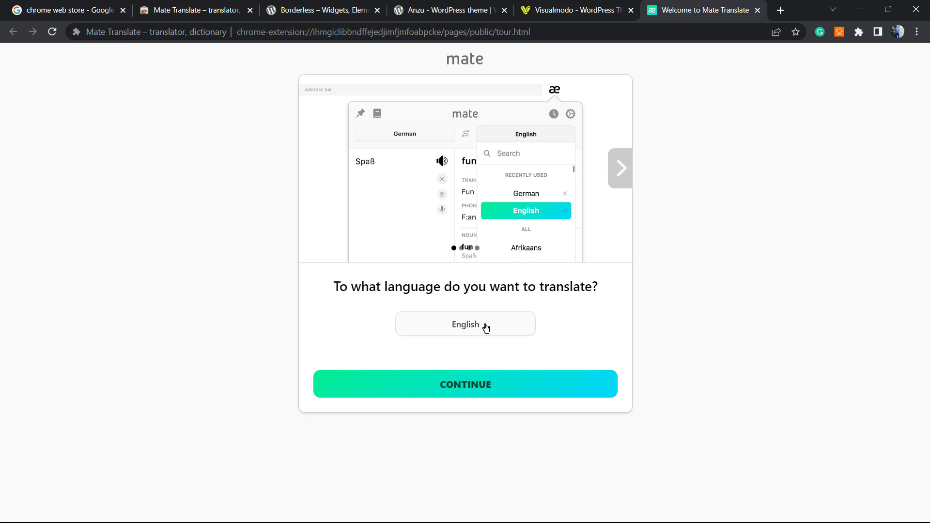
click(486, 328)
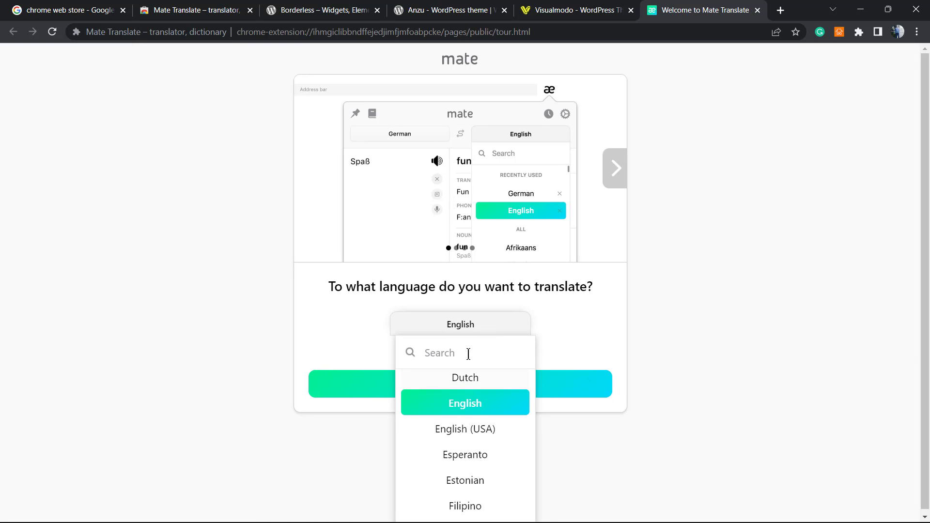
text(por)
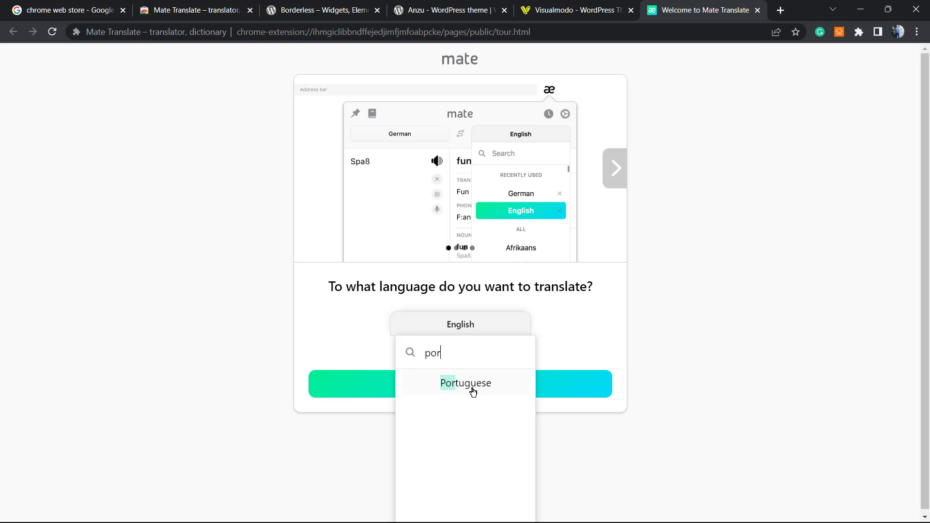
click(467, 392)
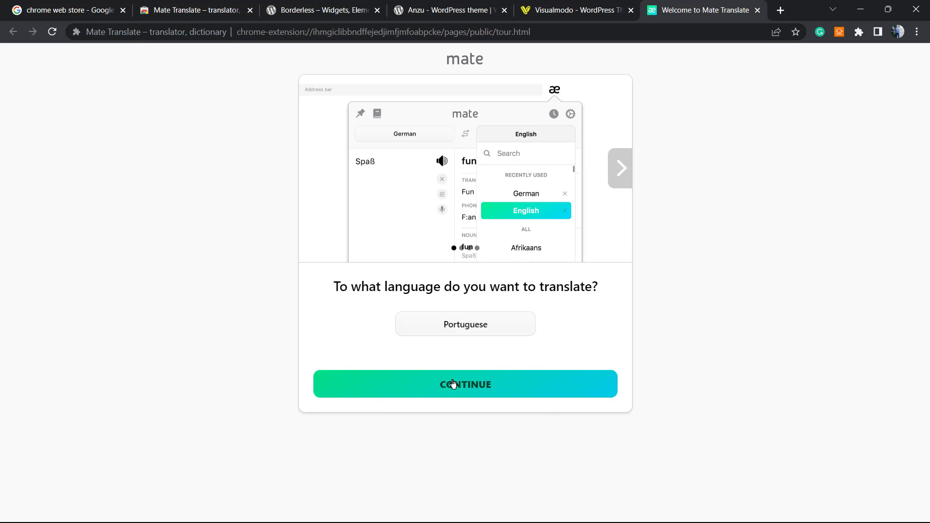
Step through the welcome tour and start Mate Translate on the free plan
click(455, 385)
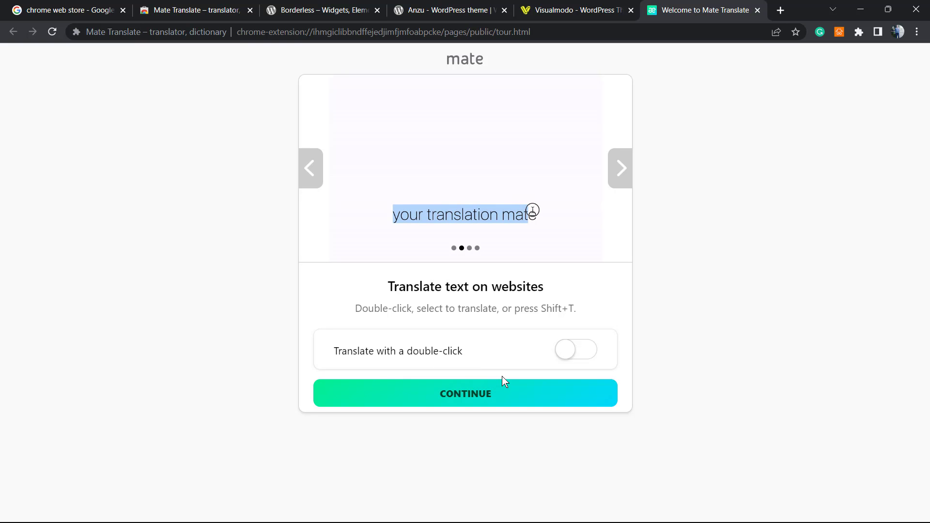
click(488, 395)
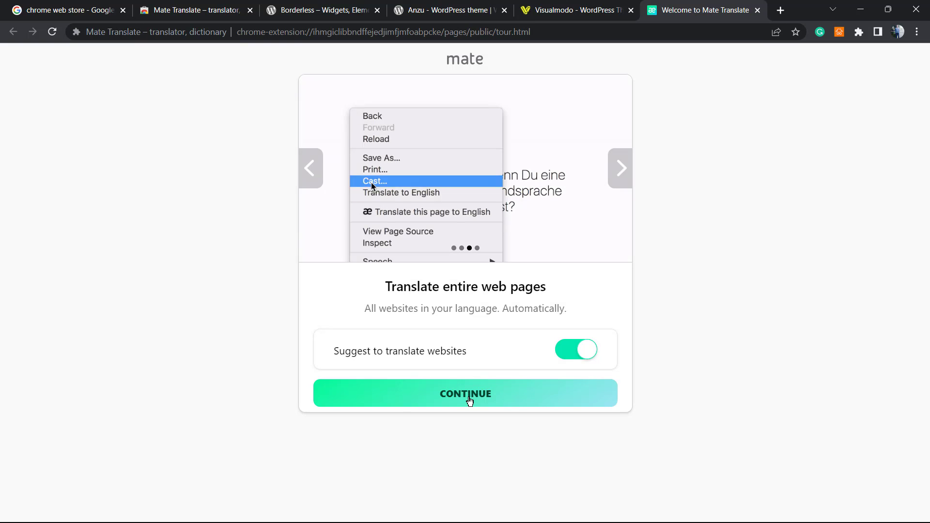
click(469, 400)
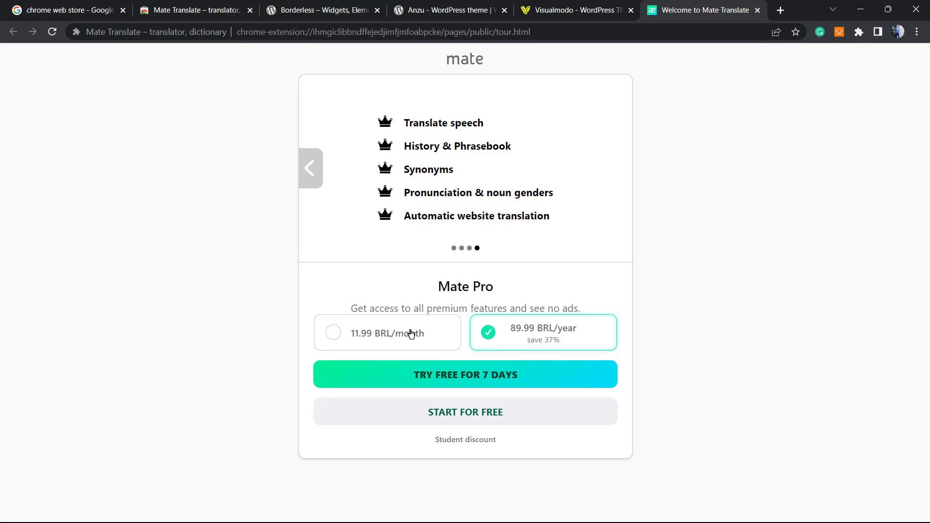
click(454, 416)
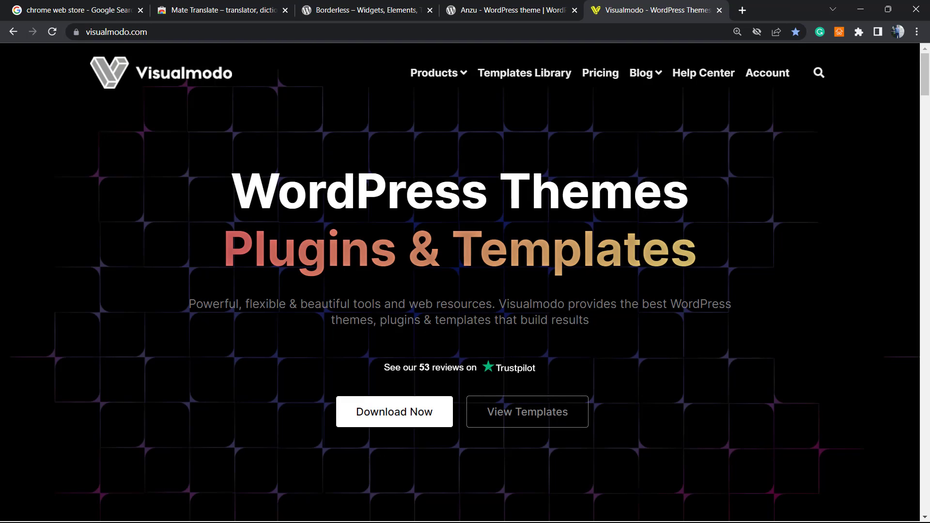
Pin Mate Translate to the Chrome toolbar from the Extensions menu
click(819, 73)
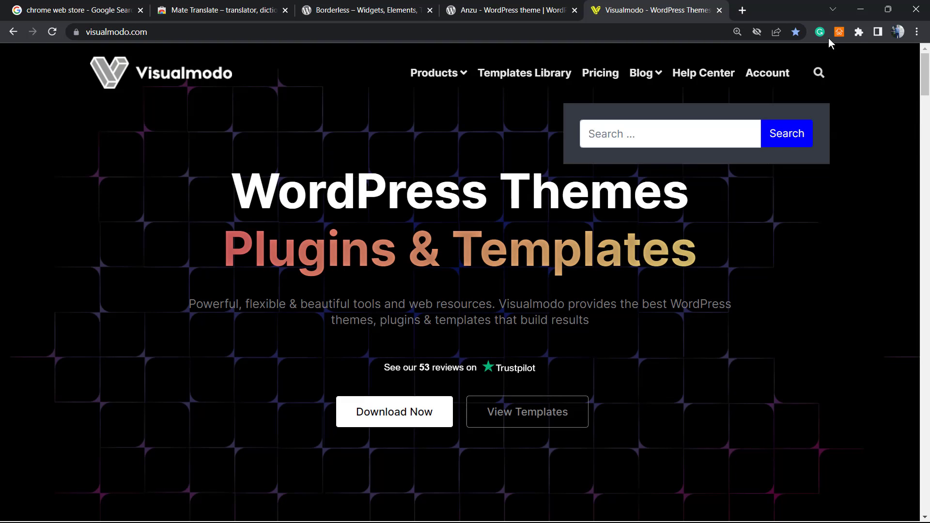
click(857, 33)
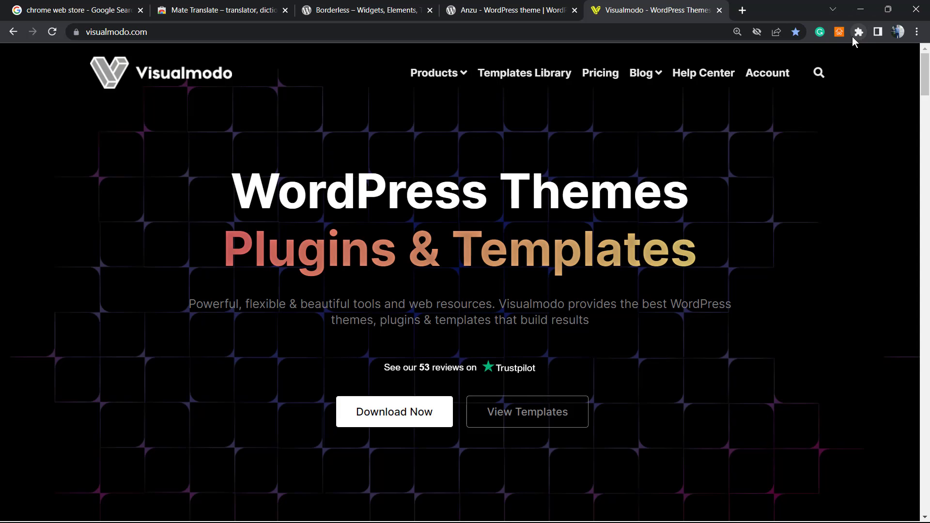
click(861, 35)
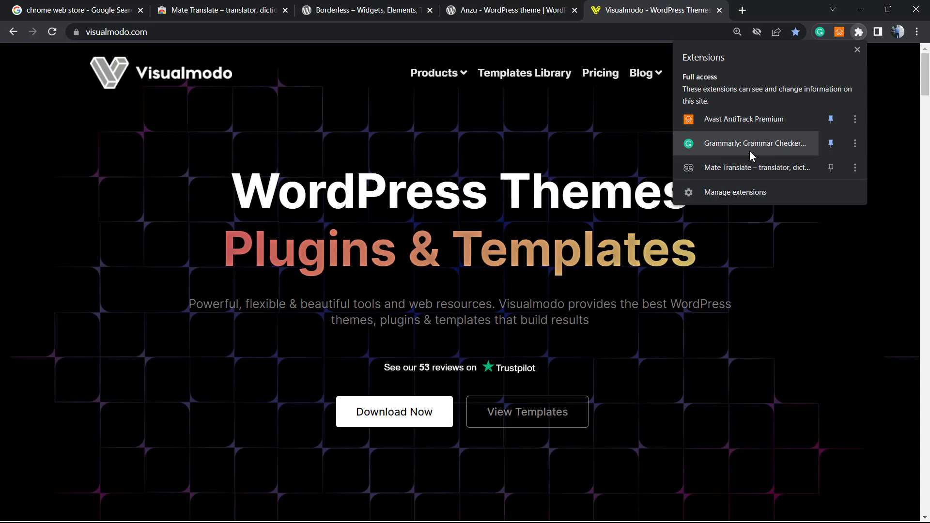
click(824, 167)
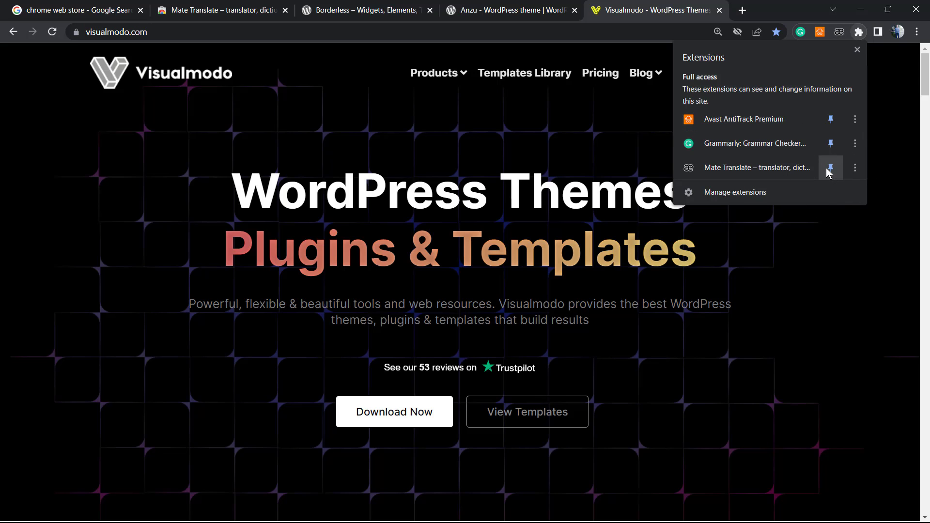
click(819, 238)
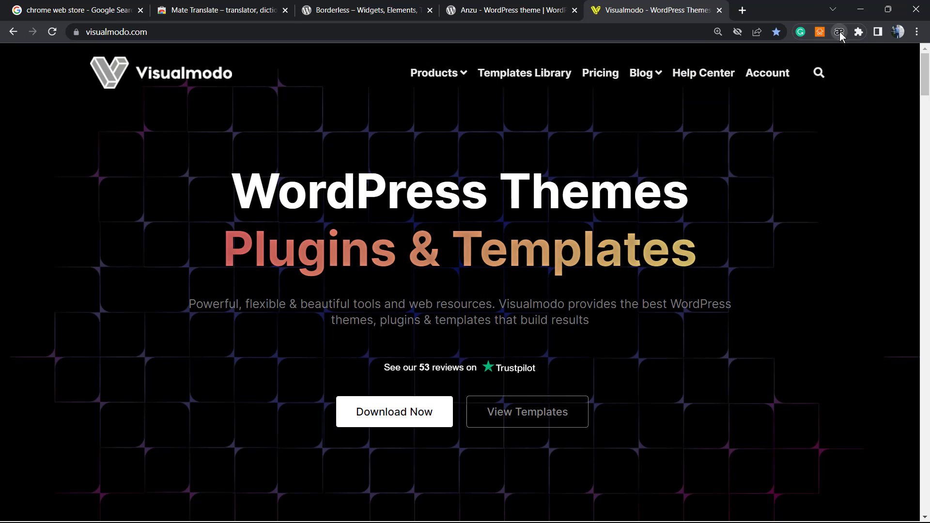
Try the Mate Translate popup's page translation on visualmodo.com, then reload the page
click(839, 32)
click(118, 204)
key(F5)
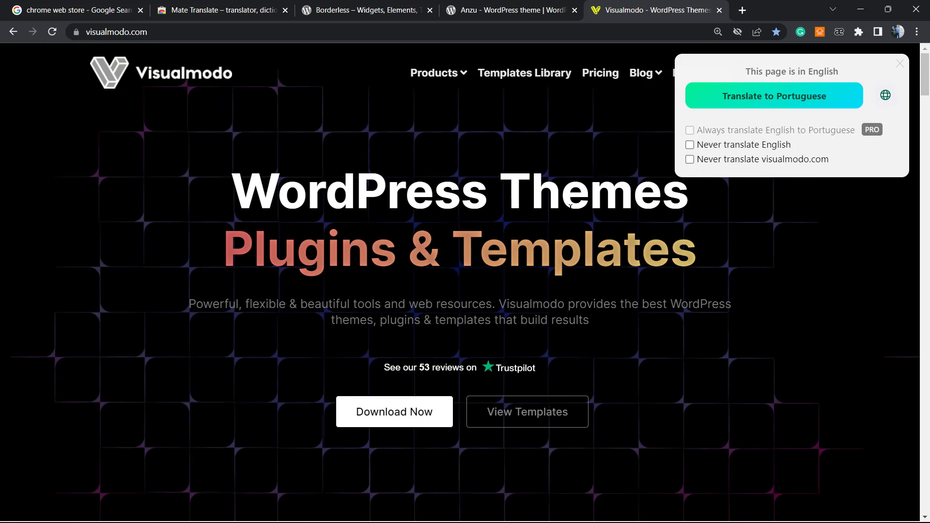
Translate the full Visualmodo homepage into Portuguese from the right-click menu
right_click(349, 156)
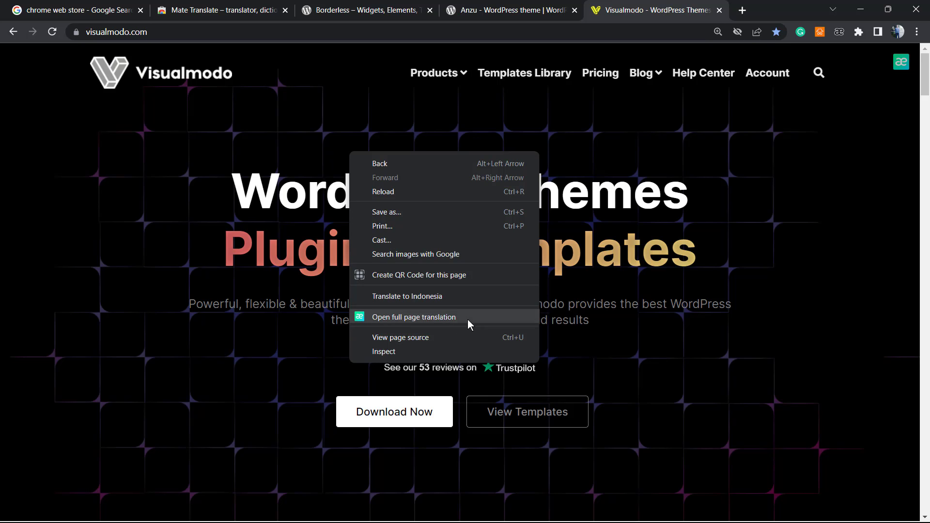
click(405, 318)
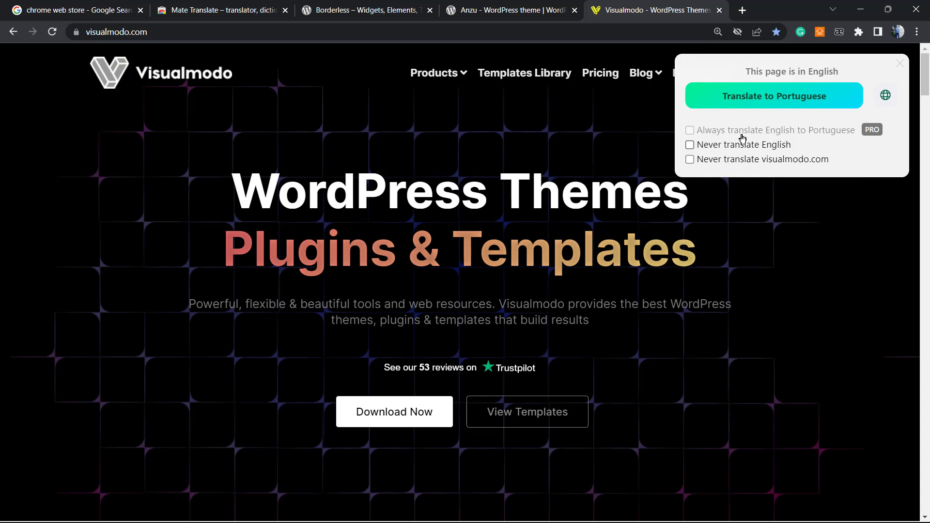
click(754, 97)
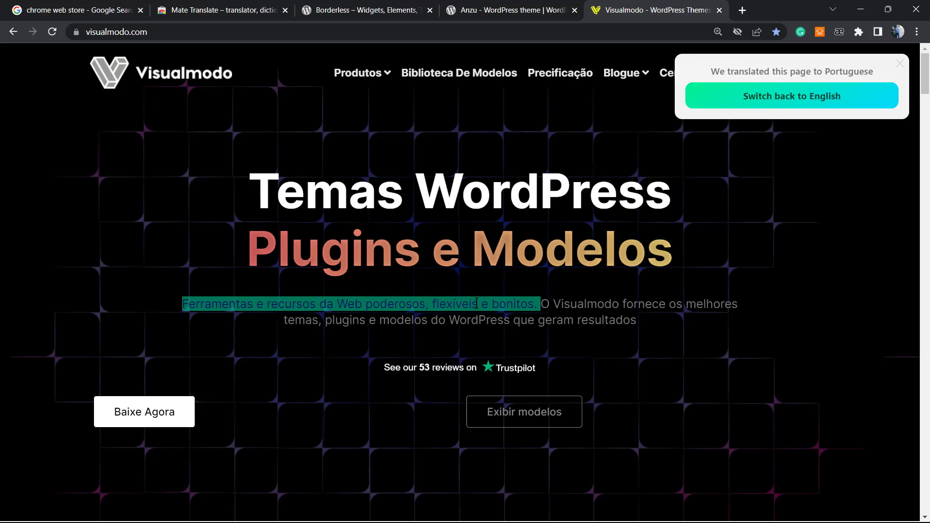
Scroll through the Portuguese homepage to review the translated headings and sections
scroll(368, 363, down, 15)
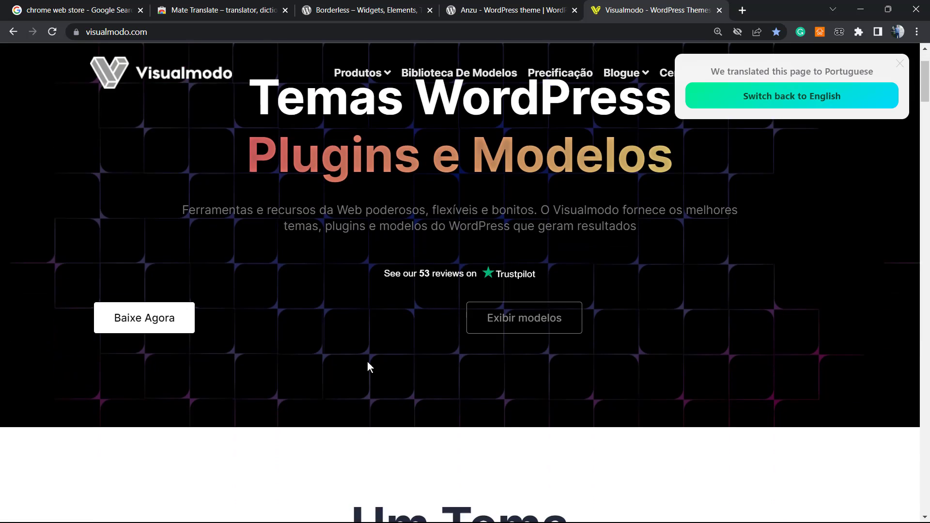
scroll(284, 334, down, 15)
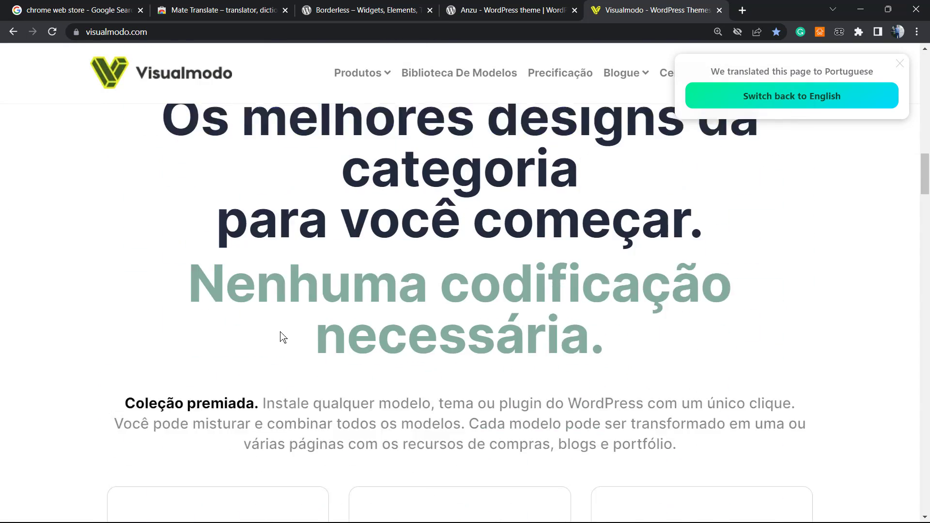
scroll(231, 343, down, 5)
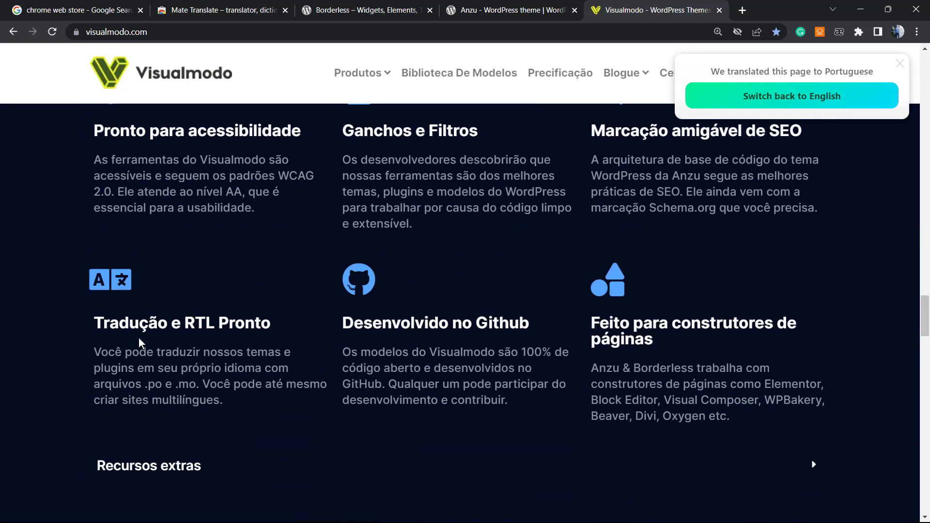
scroll(225, 196, up, 1)
scroll(225, 195, up, 20)
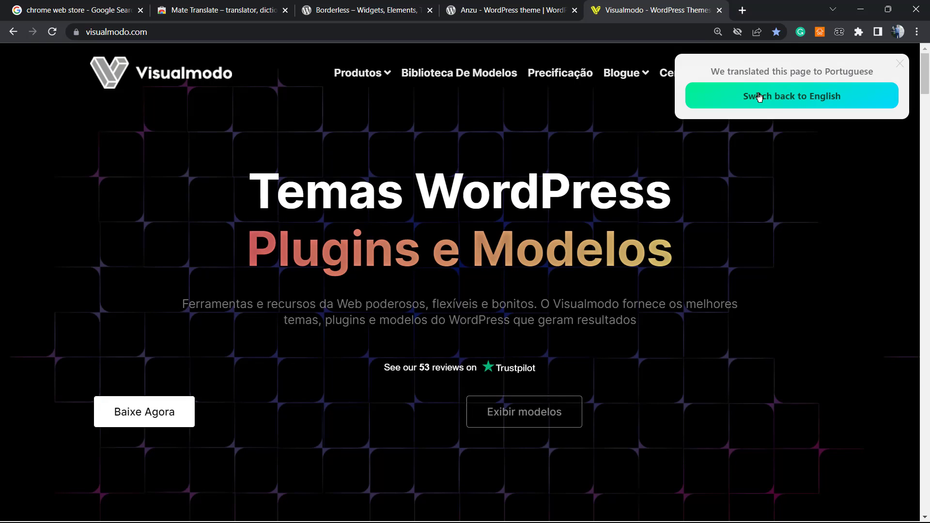
Revert the homepage to English, then translate it into Spanish instead of Portuguese
click(759, 97)
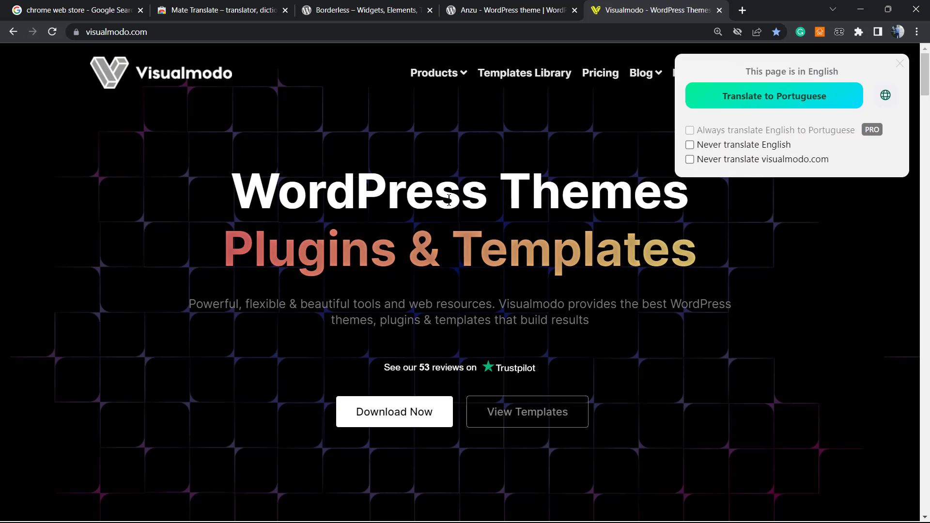
click(886, 94)
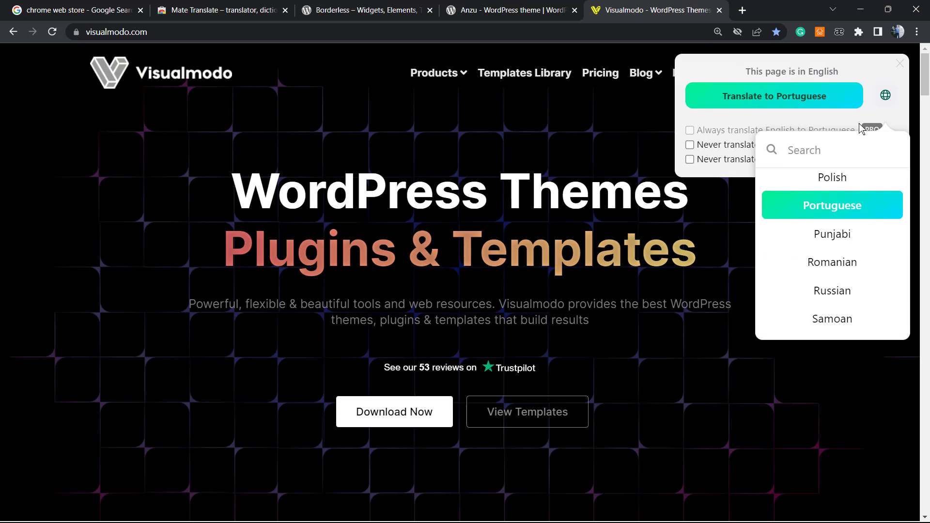
scroll(795, 266, down, 1)
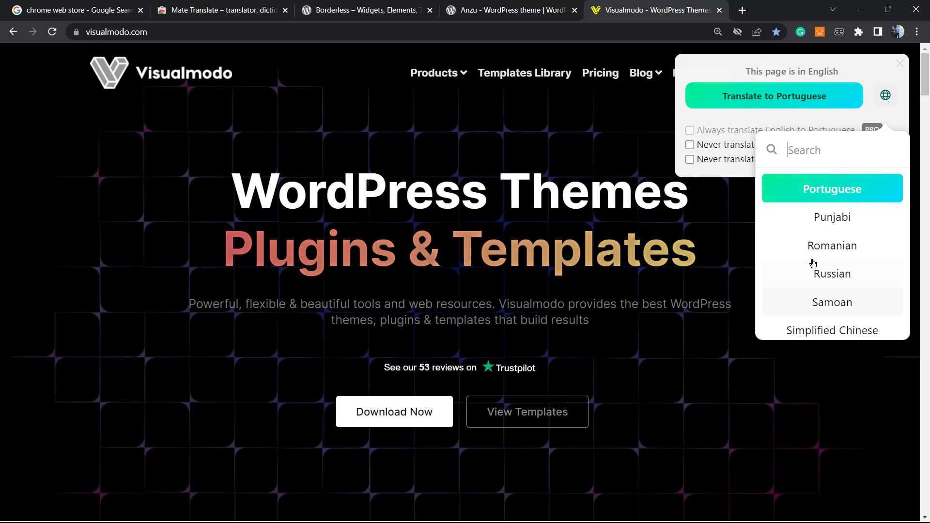
scroll(822, 255, down, 2)
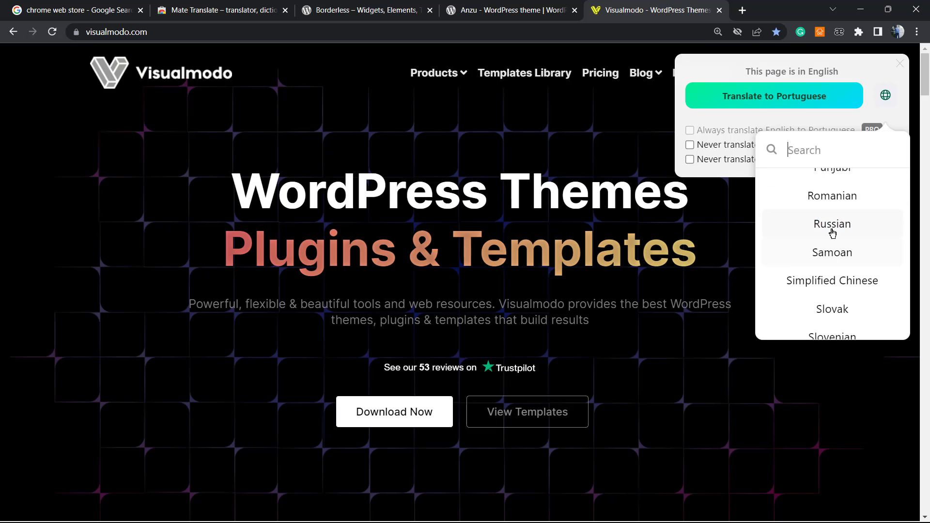
scroll(832, 228, down, 3)
scroll(833, 212, down, 1)
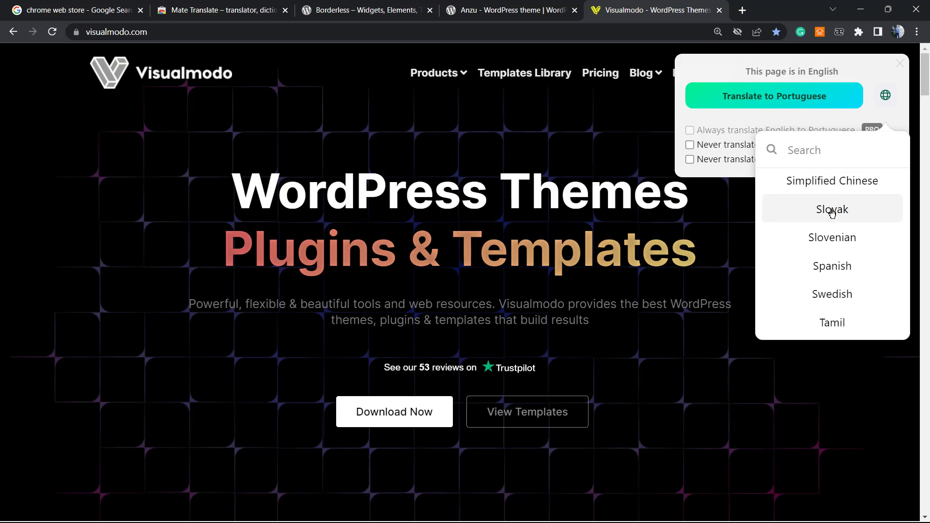
click(818, 265)
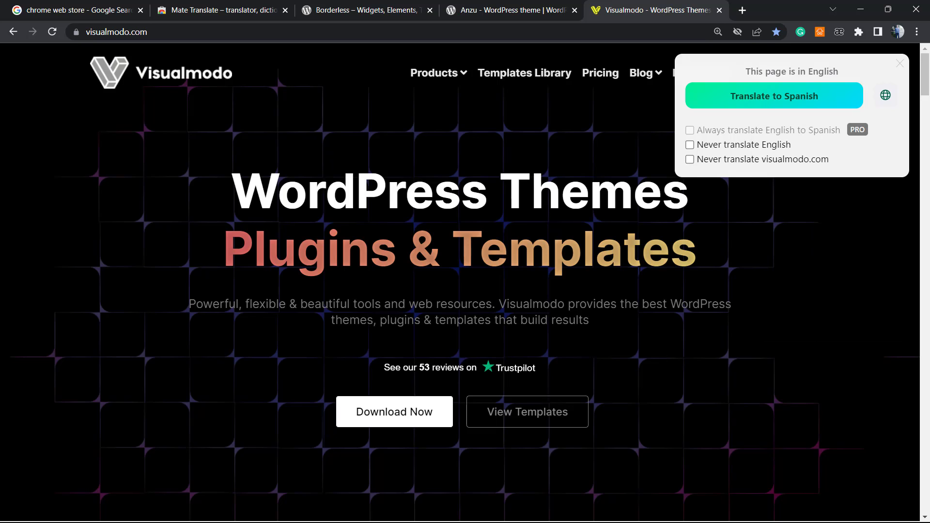
click(743, 95)
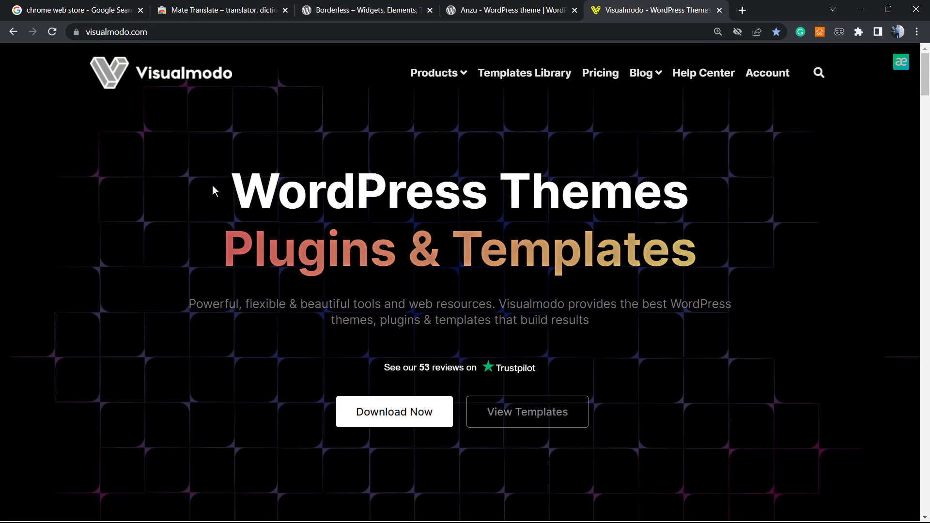
drag(213, 189, 674, 242)
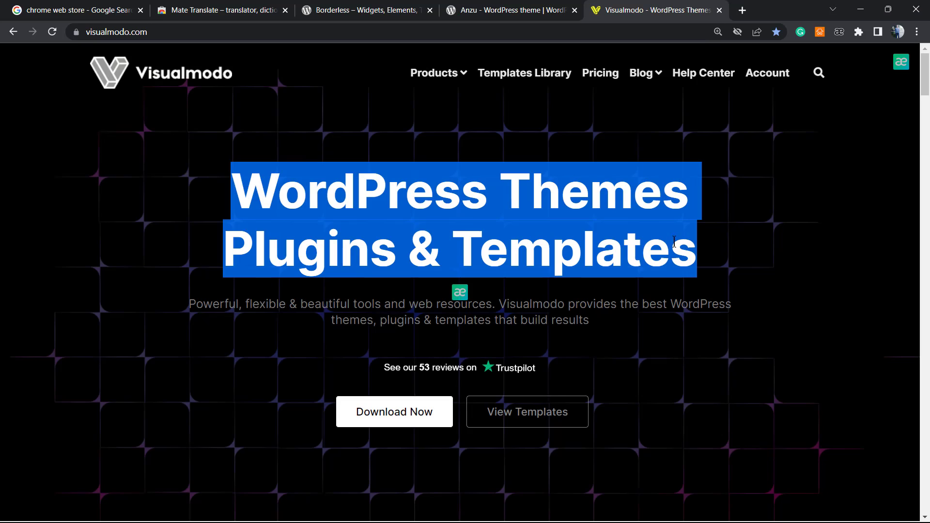
click(464, 299)
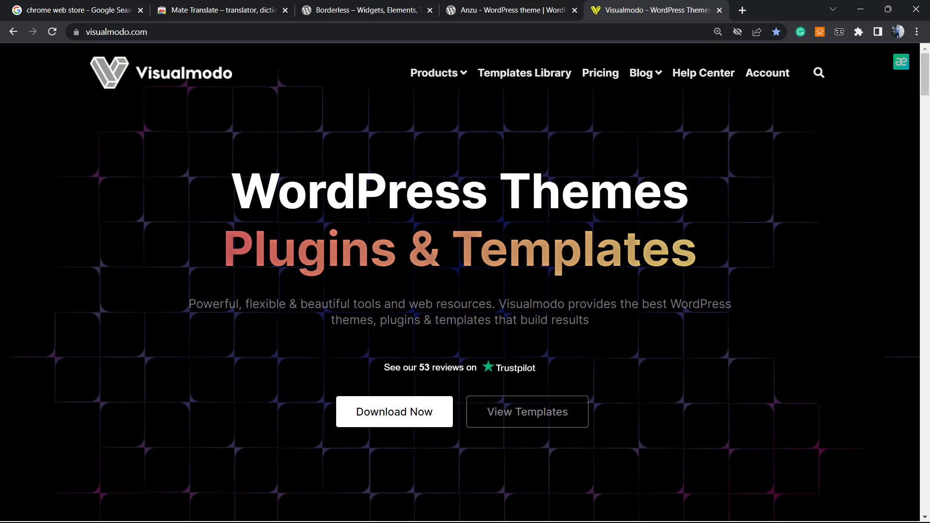
drag(257, 186, 499, 293)
click(456, 293)
scroll(455, 403, down, 1)
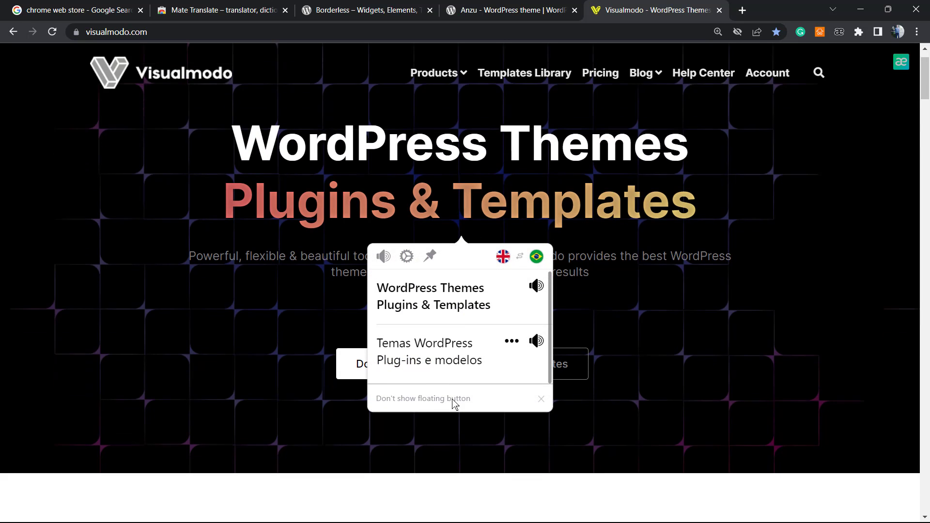
scroll(456, 311, down, 3)
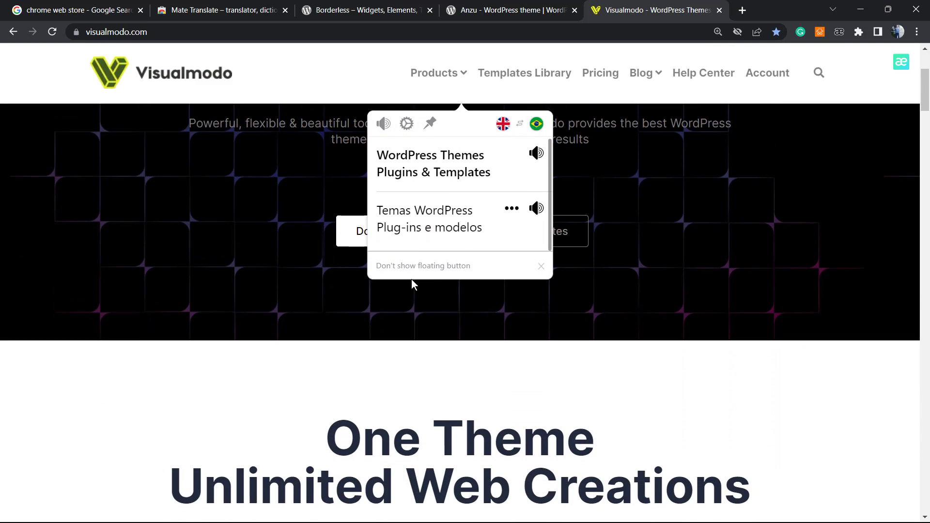
scroll(411, 279, up, 4)
click(476, 119)
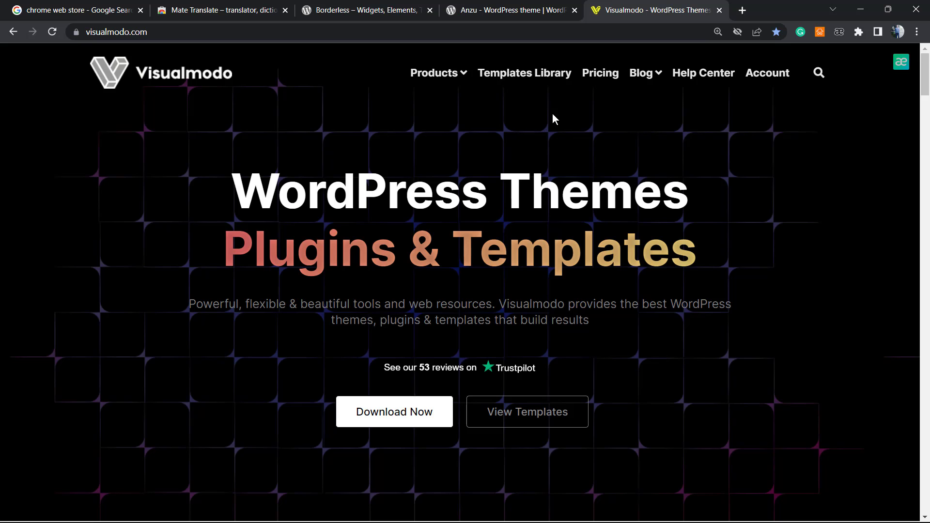
Go to the Visualmodo blog at visualmodo.com/blog/ from the top navigation
click(641, 73)
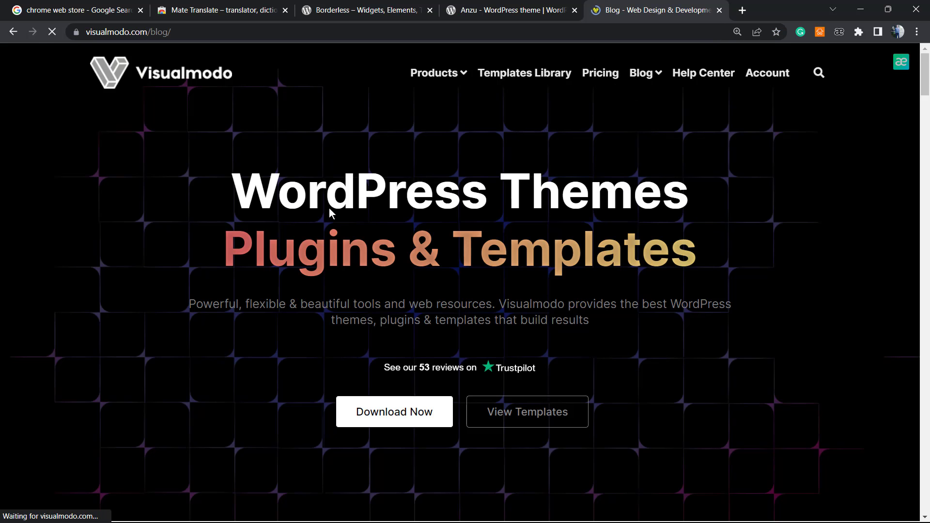